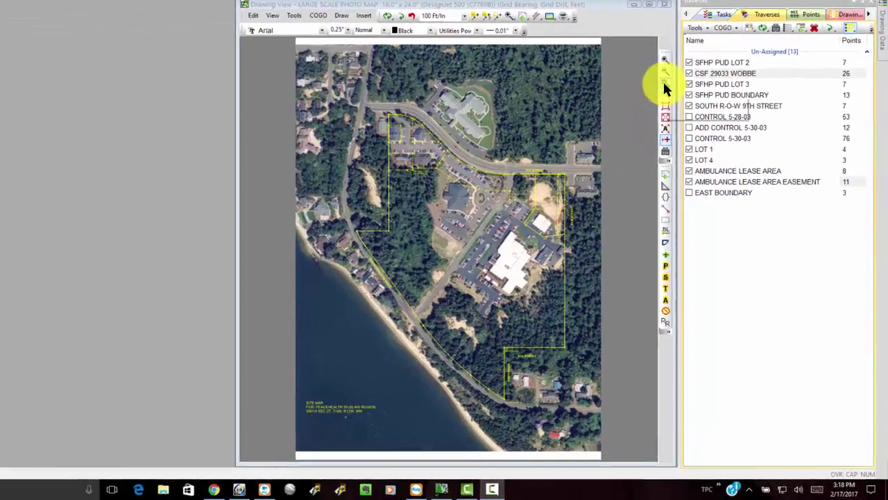
Open the CSF 29033 traverse for editing from point 22's label at the corner of Driftwood and 6th Street
{"action": "left_click", "coordinate": [688, 127]}
{"action": "left_click_drag", "start_coordinate": [429, 310], "coordinate": [542, 411]}
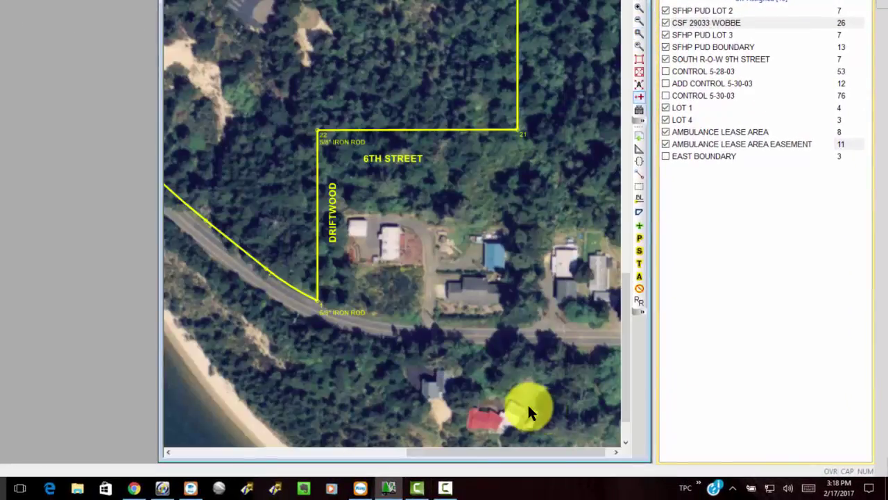
{"action": "scroll", "coordinate": [527, 405], "scroll_direction": "up", "scroll_amount": 1}
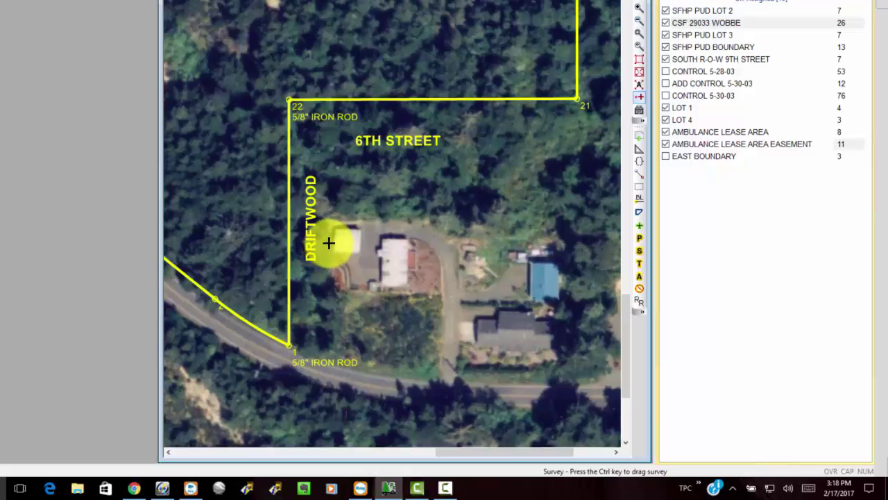
{"action": "mouse_move", "coordinate": [326, 118]}
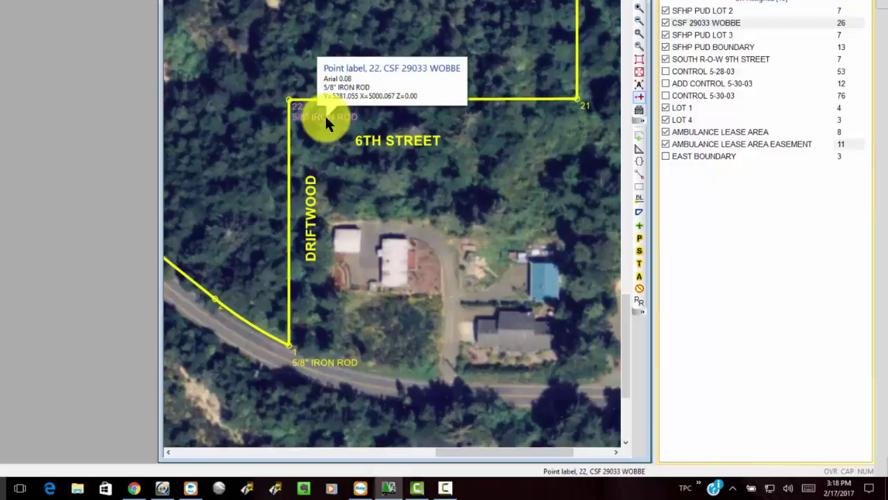
{"action": "right_click", "coordinate": [326, 118]}
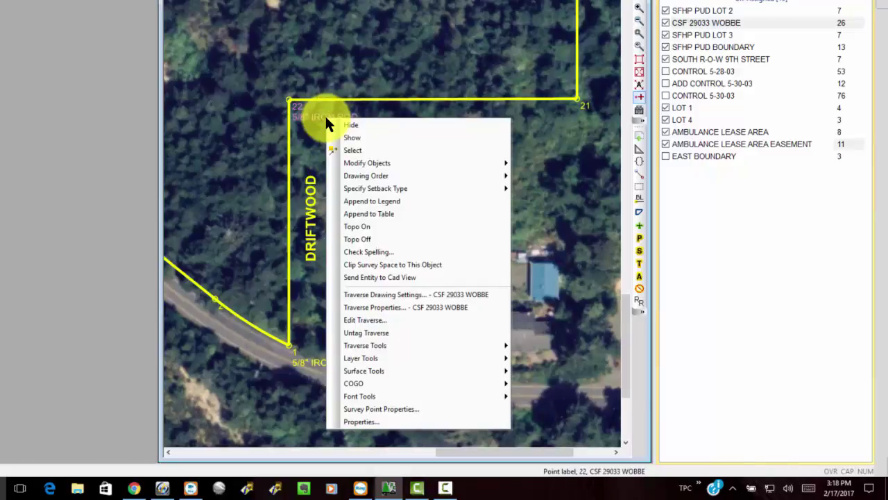
{"action": "left_click", "coordinate": [367, 320]}
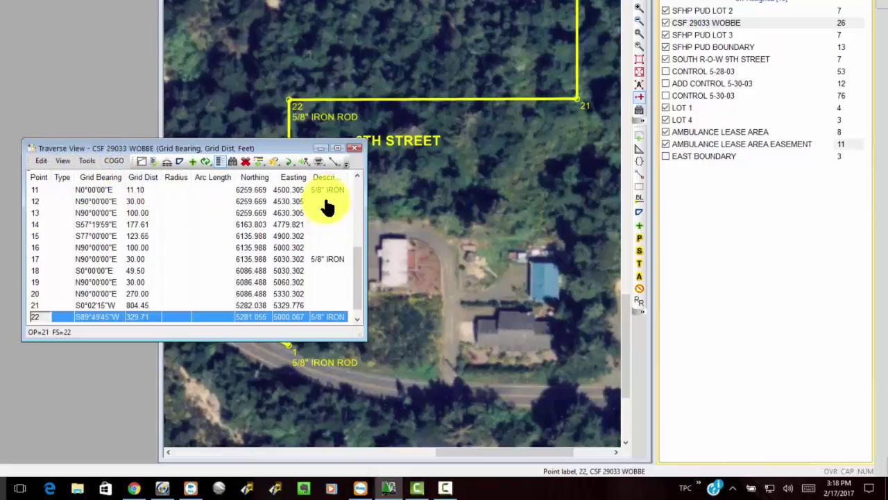
Widen the traverse view and its Description column, review the point descriptions, and close the view
{"action": "left_click_drag", "start_coordinate": [365, 202], "coordinate": [419, 197]}
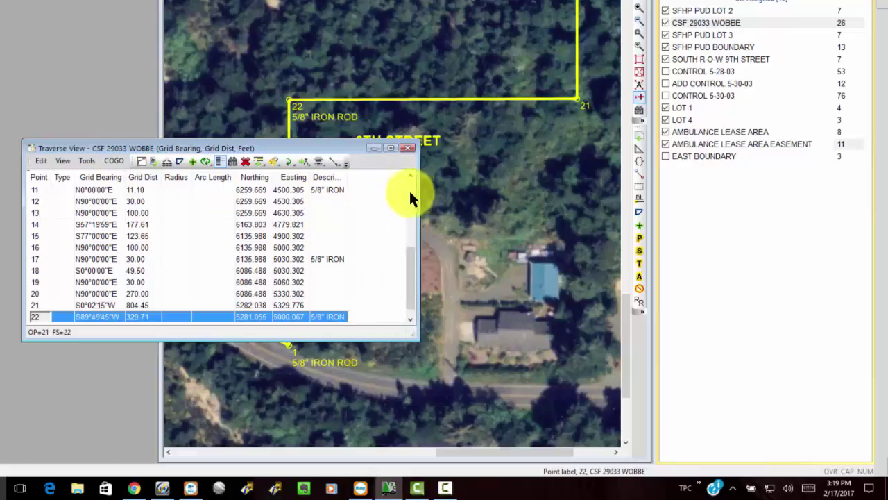
{"action": "left_click_drag", "start_coordinate": [344, 178], "coordinate": [387, 175]}
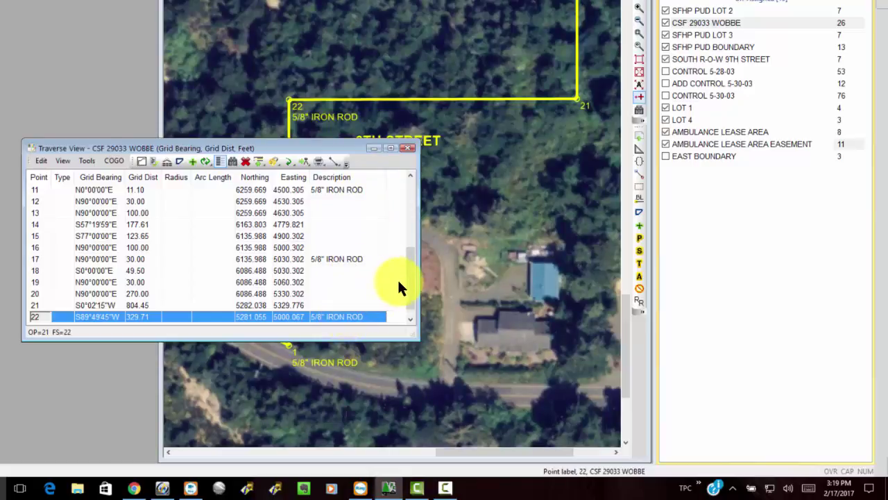
{"action": "left_click_drag", "start_coordinate": [411, 293], "coordinate": [410, 233]}
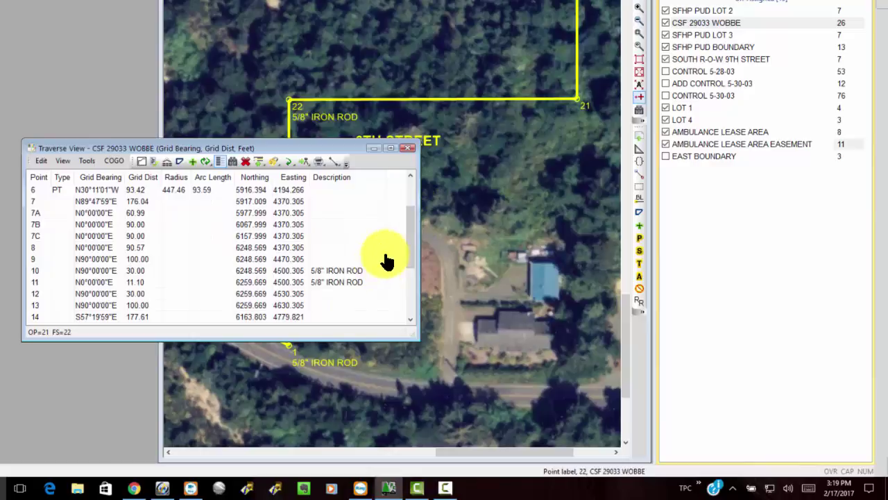
{"action": "left_click", "coordinate": [407, 148]}
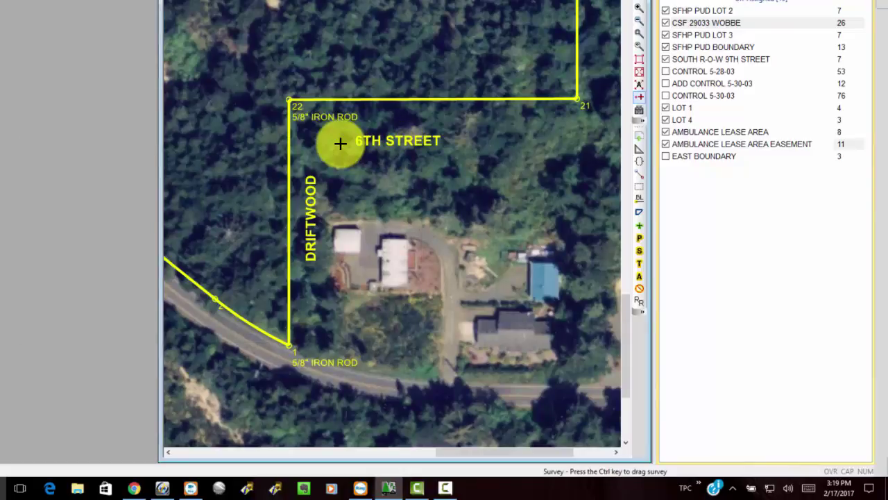
{"action": "mouse_move", "coordinate": [317, 122]}
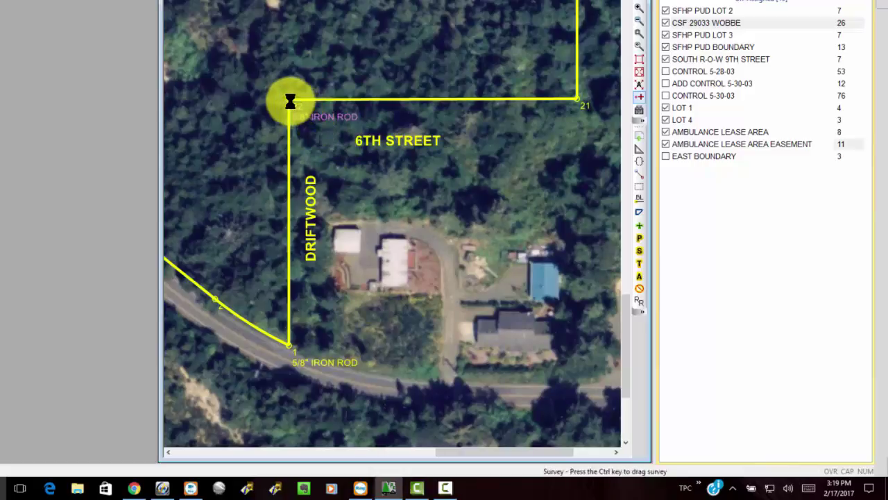
{"action": "mouse_move", "coordinate": [299, 101]}
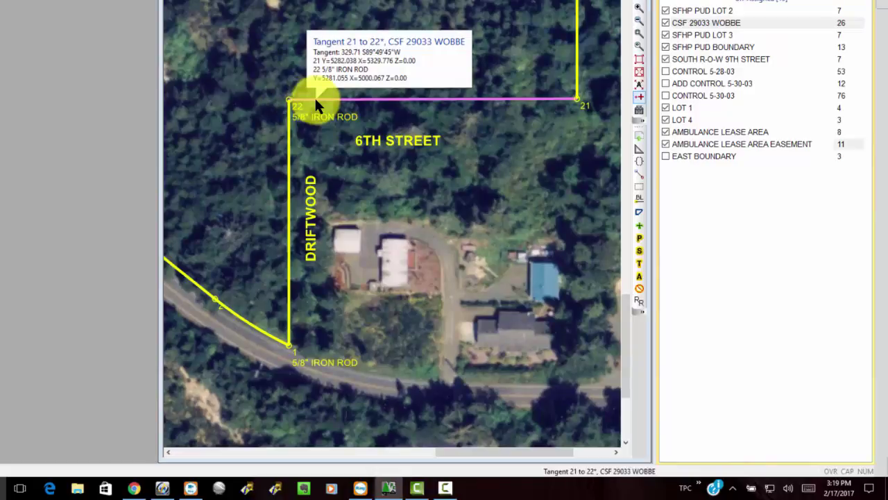
{"action": "double_click", "coordinate": [315, 104]}
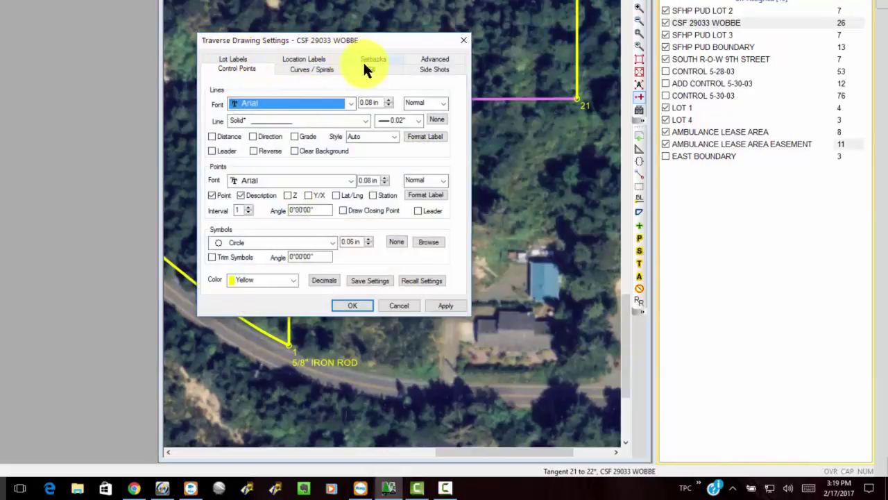
{"action": "left_click", "coordinate": [463, 40]}
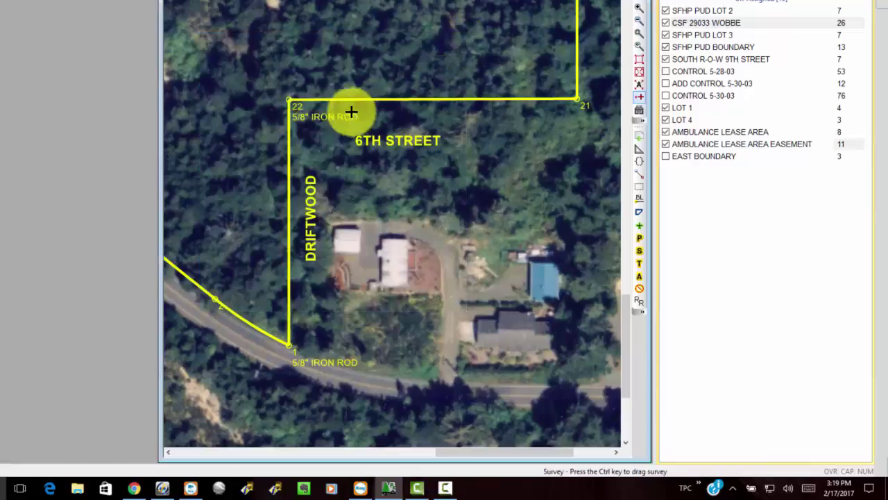
Open the drawing settings of the CSF 29033 traverse from point 22's label and move the dialog clear of the map
{"action": "right_click", "coordinate": [315, 114]}
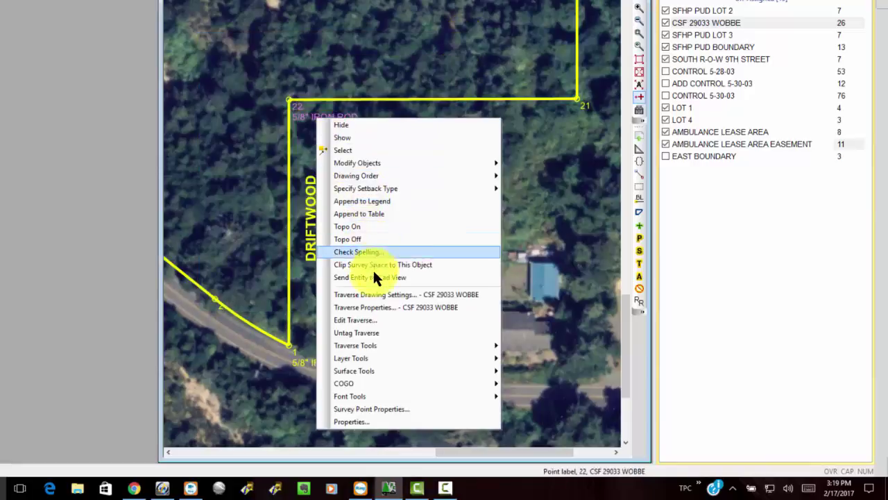
{"action": "left_click", "coordinate": [372, 292]}
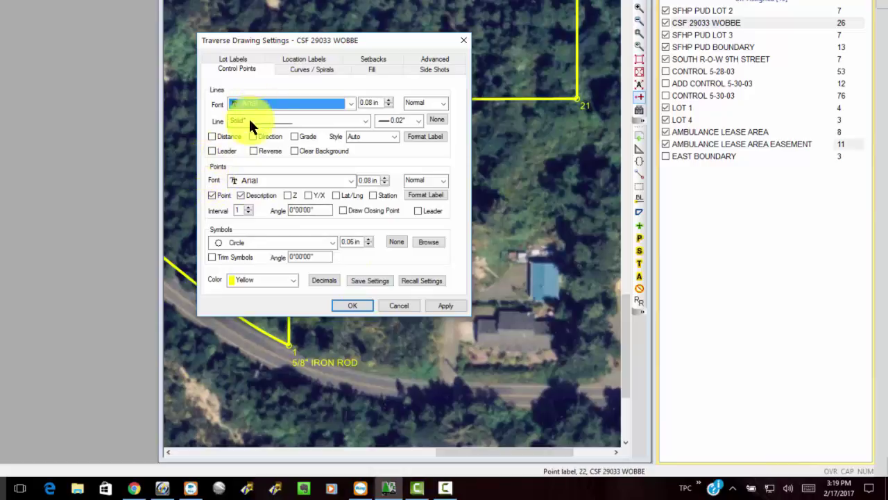
{"action": "mouse_move", "coordinate": [281, 40]}
{"action": "left_mouse_down"}
{"action": "mouse_move", "coordinate": [149, 85]}
{"action": "mouse_move", "coordinate": [17, 91]}
{"action": "mouse_move", "coordinate": [16, 107]}
{"action": "left_mouse_up"}
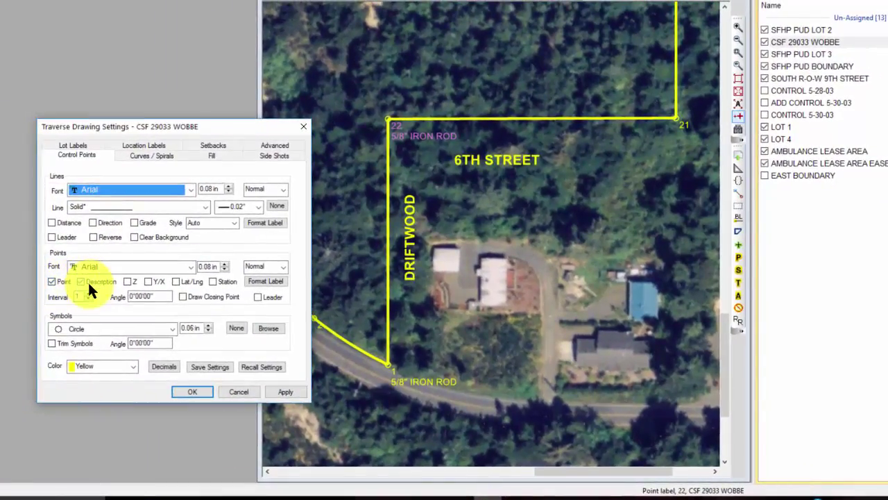
Try the traverse's point labels without descriptions, and restore the descriptions
{"action": "left_click", "coordinate": [81, 281]}
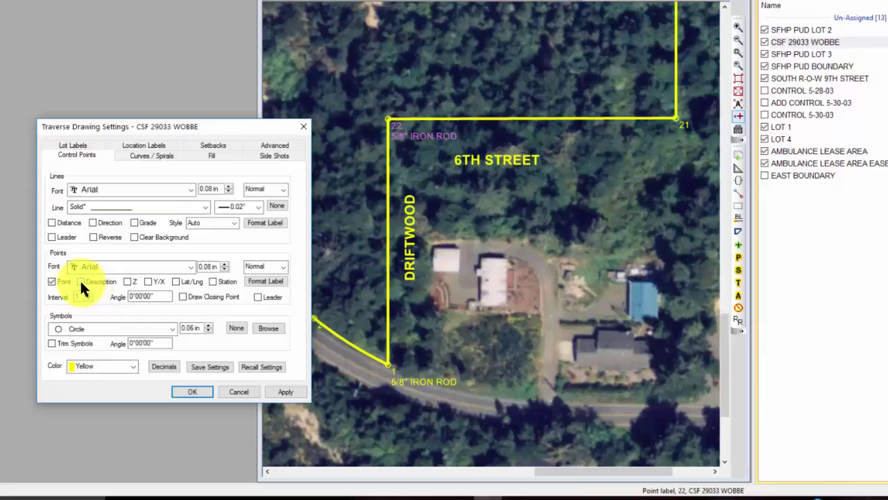
{"action": "left_click", "coordinate": [292, 392]}
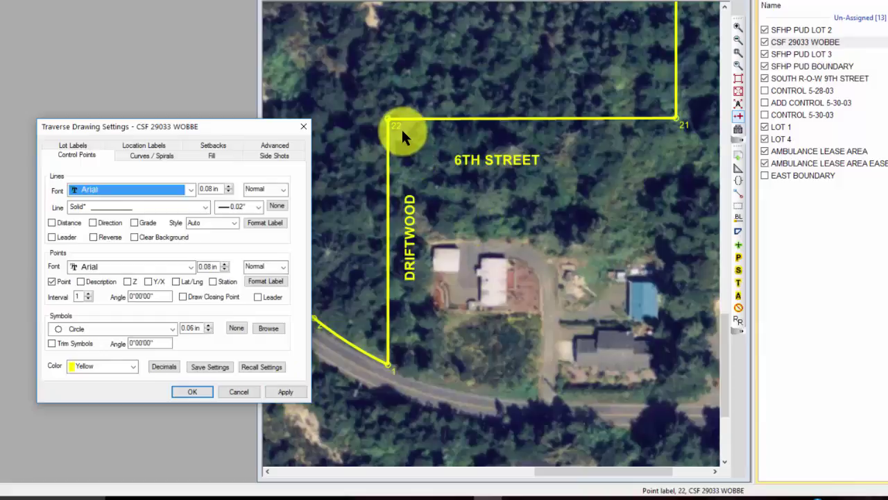
{"action": "left_click", "coordinate": [82, 281]}
{"action": "left_click", "coordinate": [293, 391]}
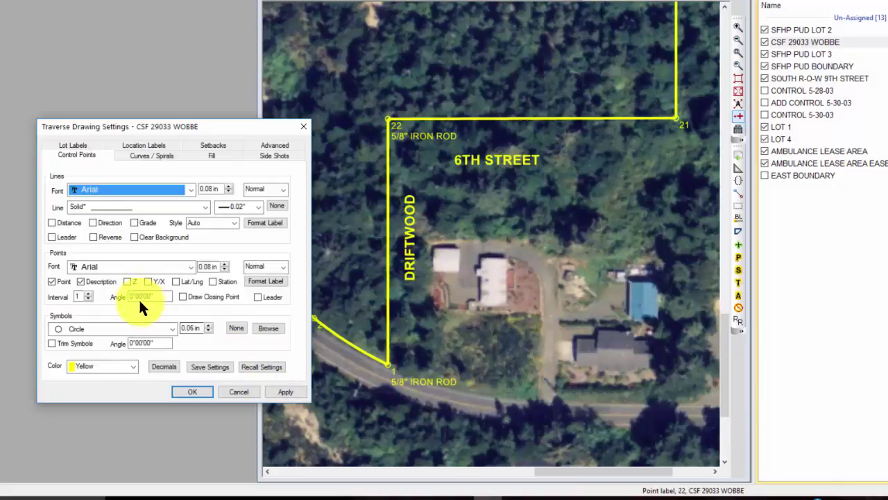
Try adding Z elevations to the traverse's point labels, and disable the Z option again
{"action": "left_click", "coordinate": [128, 282]}
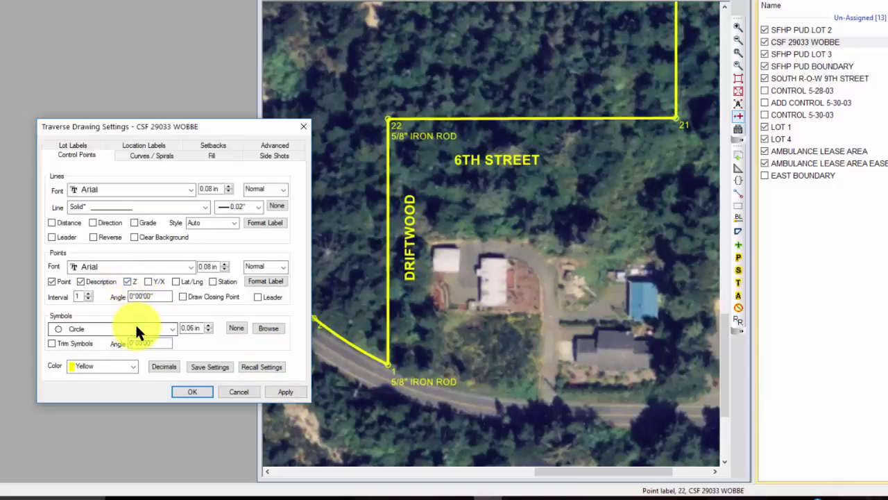
{"action": "left_click", "coordinate": [284, 393]}
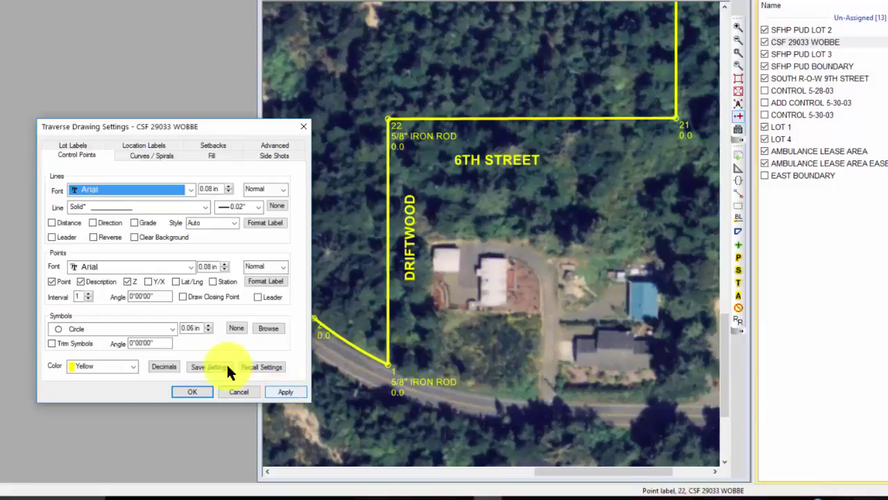
{"action": "left_click", "coordinate": [127, 282]}
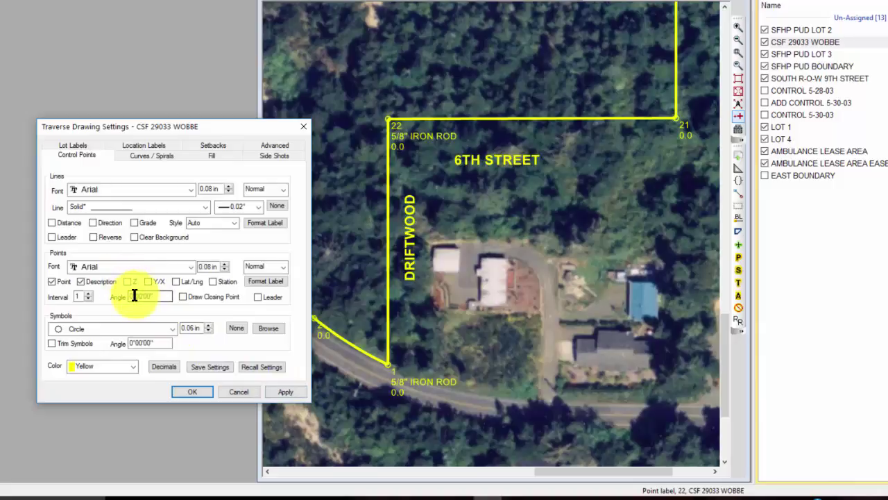
Set the point label angle to -20°00'00" and apply it to the traverse
{"action": "left_click_drag", "start_coordinate": [159, 297], "coordinate": [119, 298]}
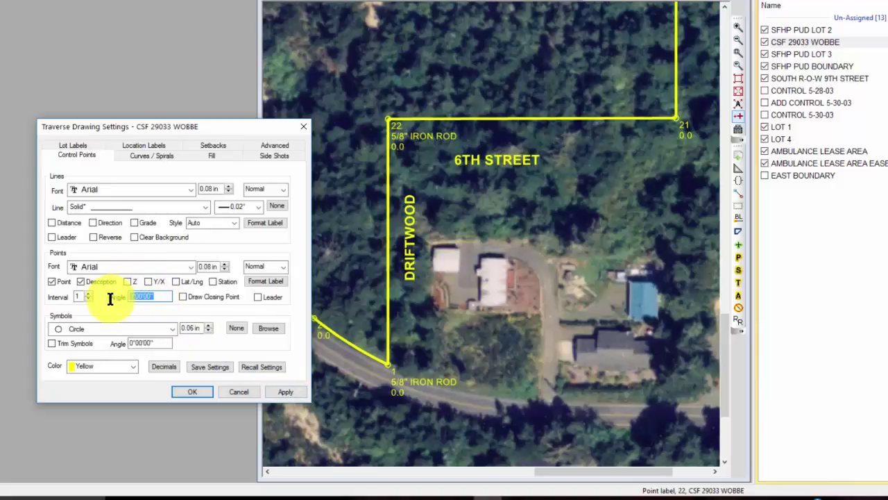
{"action": "type", "text": "20"}
{"action": "left_click", "coordinate": [276, 391]}
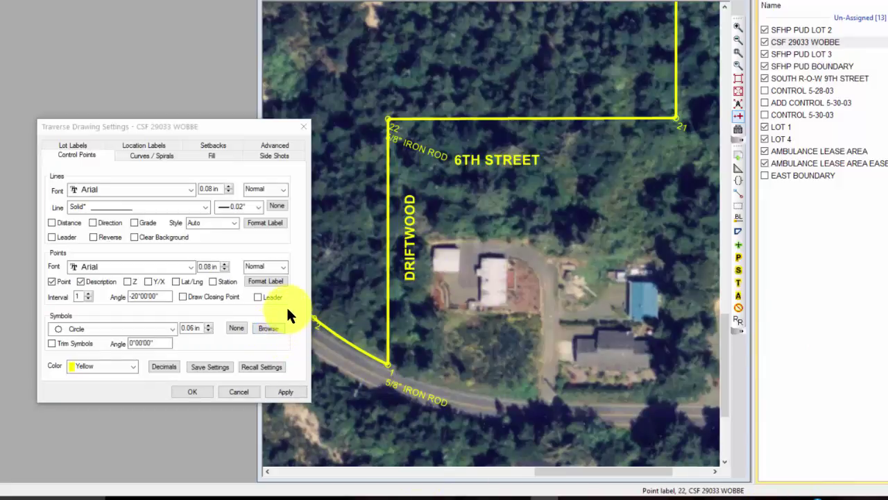
Increase the point label font size to 0.10 in, apply it, and accept the drawing settings
{"action": "left_click", "coordinate": [226, 264]}
{"action": "left_click", "coordinate": [226, 264]}
{"action": "left_click", "coordinate": [285, 391]}
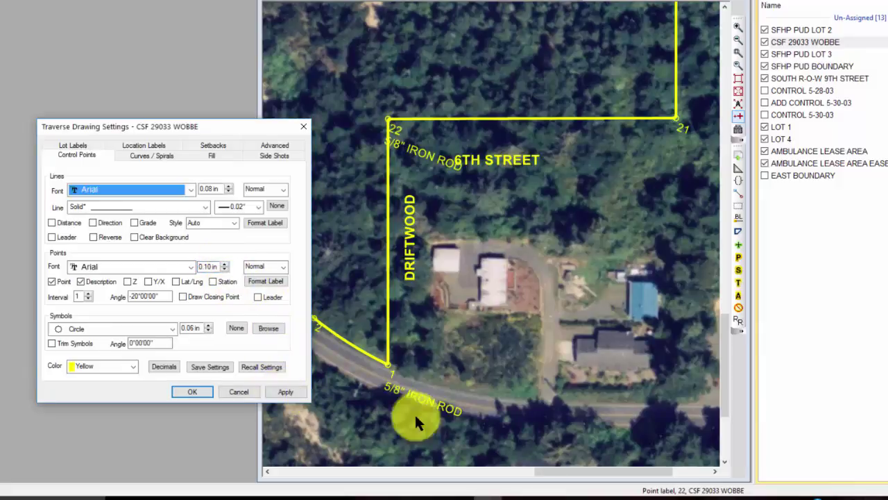
{"action": "left_click", "coordinate": [192, 390]}
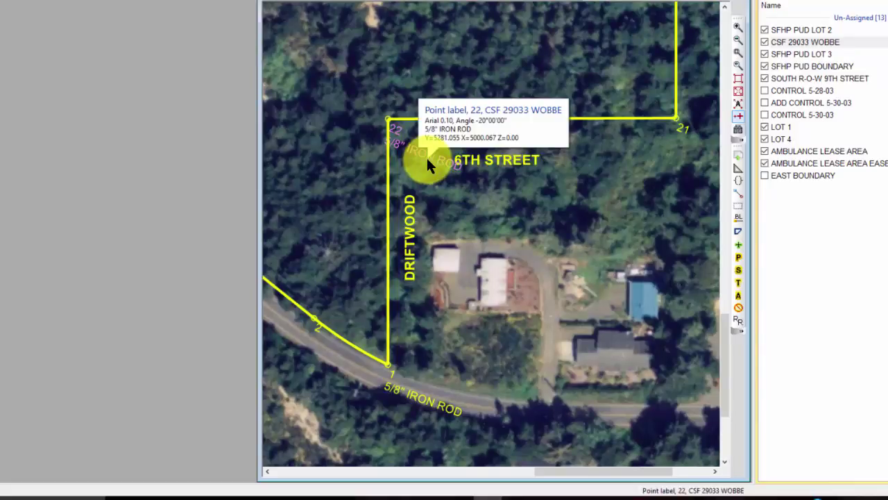
Move point 22's label away from its corner to the houses in the southeast, and reset its modified attributes
{"action": "mouse_move", "coordinate": [428, 162]}
{"action": "left_mouse_down"}
{"action": "mouse_move", "coordinate": [427, 170]}
{"action": "mouse_move", "coordinate": [442, 171]}
{"action": "left_mouse_up"}
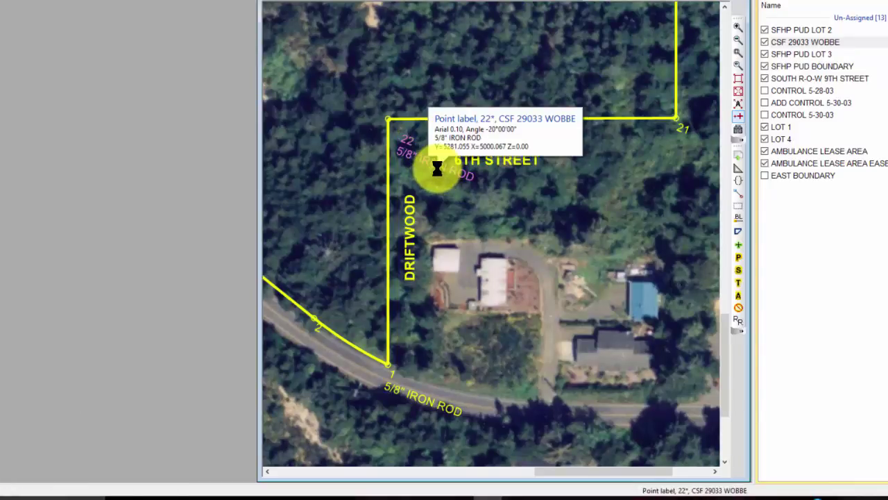
{"action": "left_click_drag", "start_coordinate": [441, 171], "coordinate": [613, 294]}
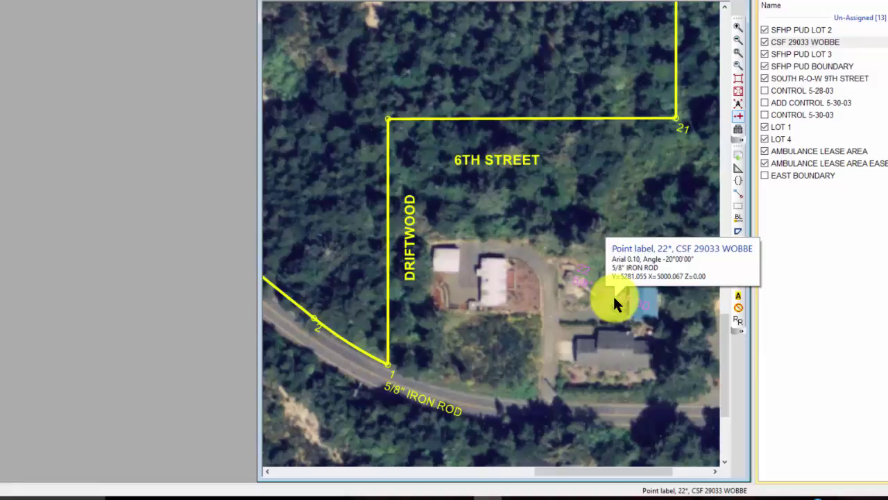
{"action": "right_click", "coordinate": [613, 294]}
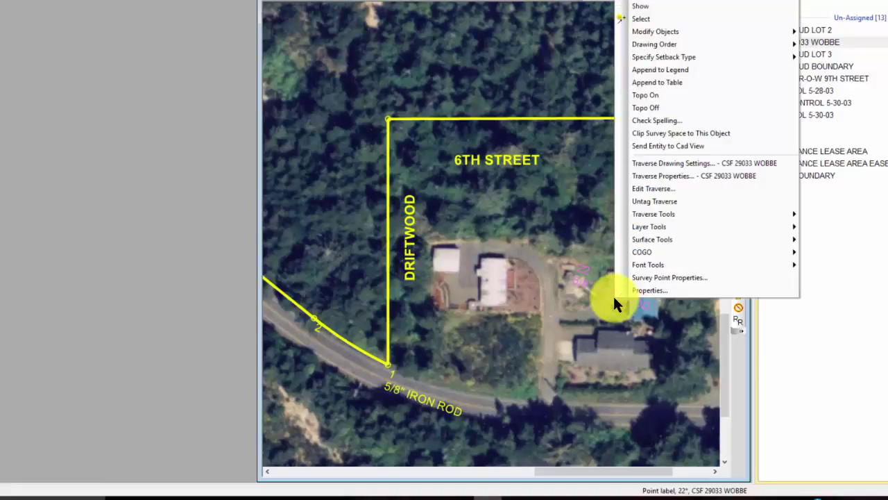
{"action": "mouse_move", "coordinate": [664, 31]}
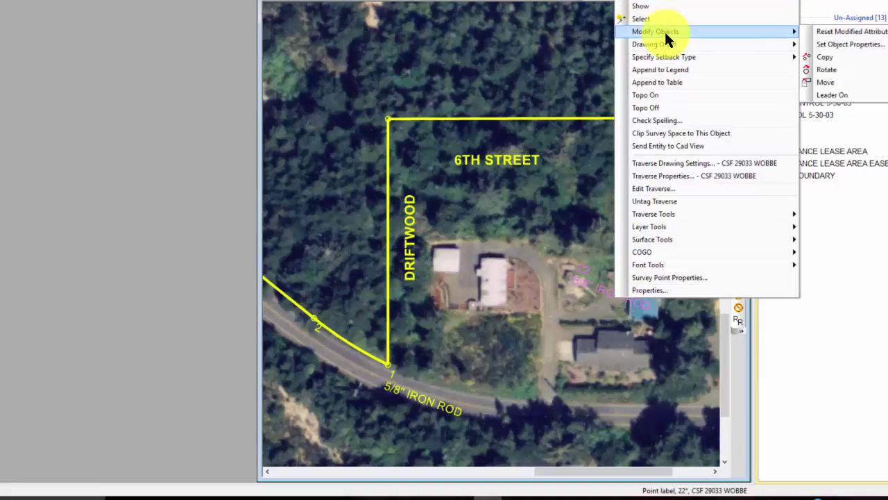
{"action": "left_click", "coordinate": [830, 30]}
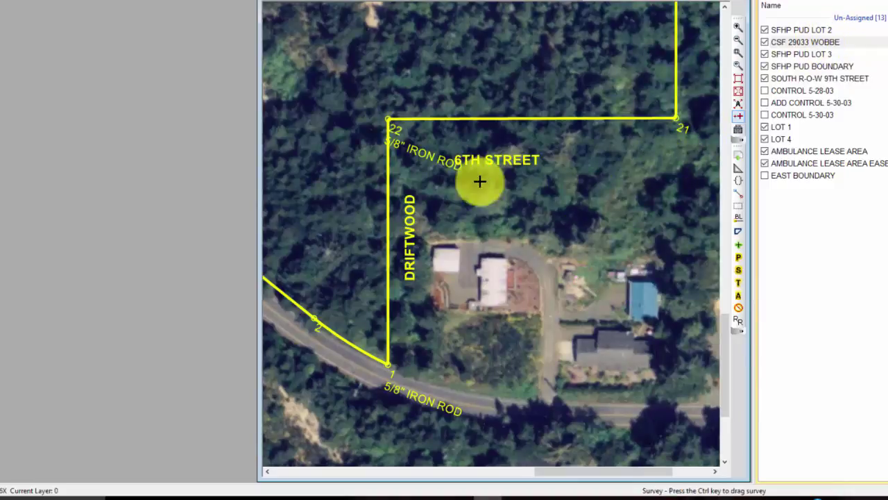
Move point 22's label slightly down and away from the corner so it clears the boundary lines
{"action": "left_click", "coordinate": [427, 156]}
{"action": "left_click_drag", "start_coordinate": [429, 158], "coordinate": [440, 164]}
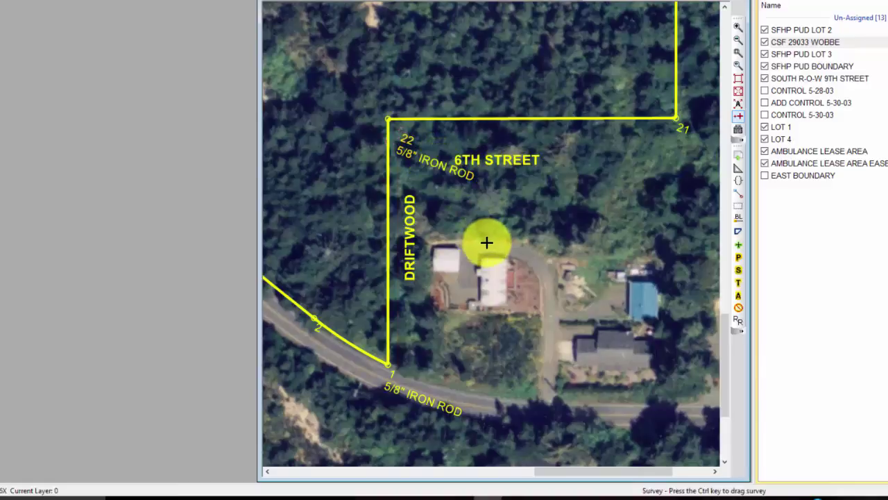
Turn on leaders for the point labels in SFHP PUD LOT 2's traverse drawing settings, reached from point 10's label
{"action": "scroll", "coordinate": [487, 243], "scroll_direction": "down", "scroll_amount": 3}
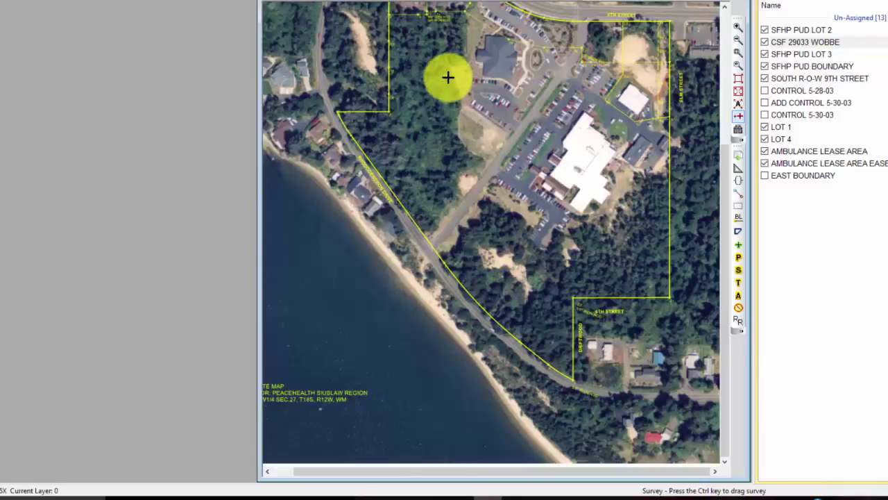
{"action": "middle_click_drag", "start_coordinate": [446, 61], "coordinate": [508, 287]}
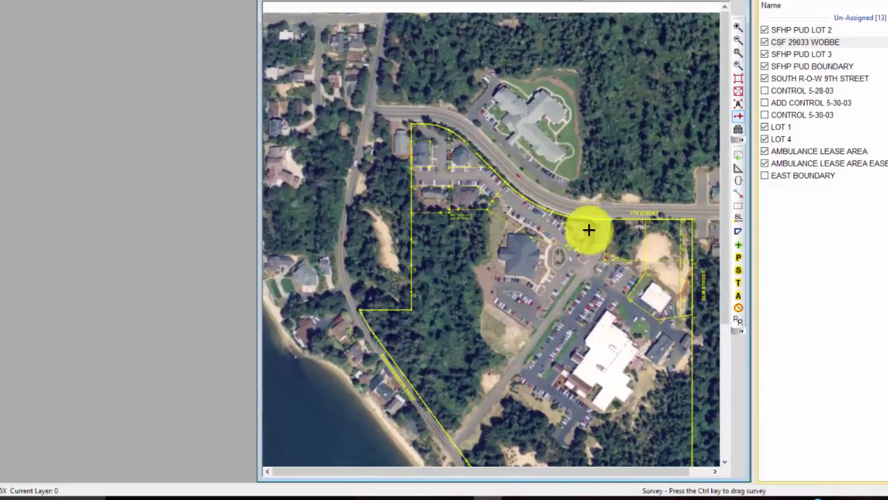
{"action": "left_click", "coordinate": [737, 54]}
{"action": "left_click", "coordinate": [377, 159]}
{"action": "left_click", "coordinate": [489, 221]}
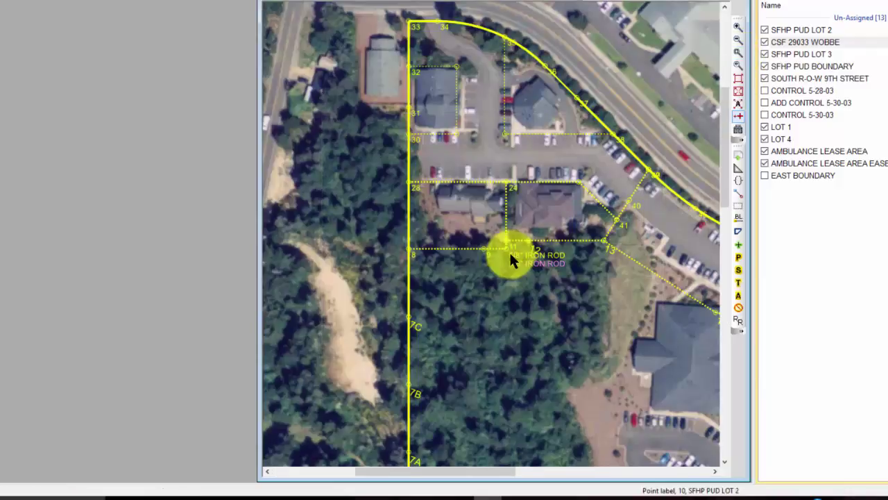
{"action": "scroll", "coordinate": [509, 251], "scroll_direction": "up", "scroll_amount": 2}
{"action": "middle_click_drag", "start_coordinate": [513, 346], "coordinate": [347, 247]}
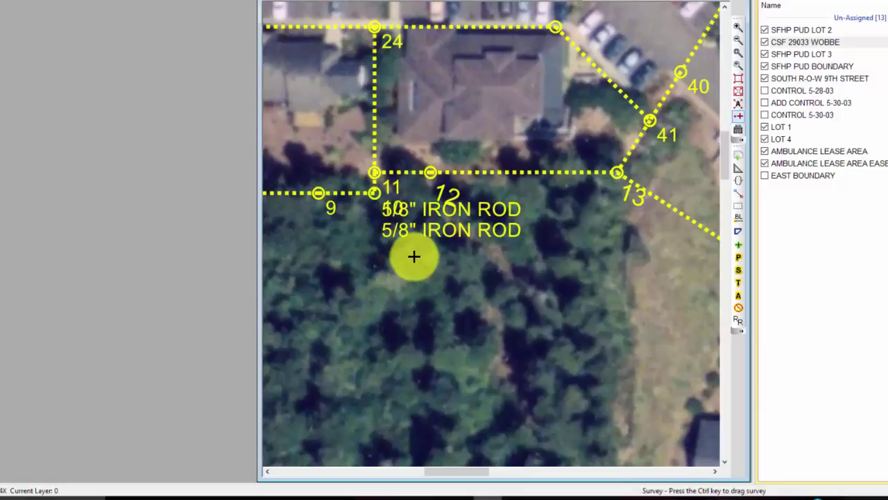
{"action": "left_click", "coordinate": [434, 231]}
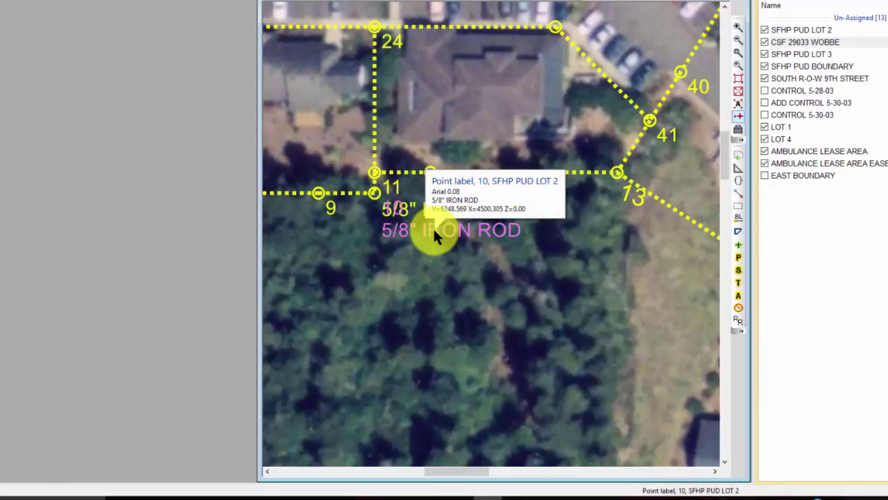
{"action": "double_click", "coordinate": [433, 227]}
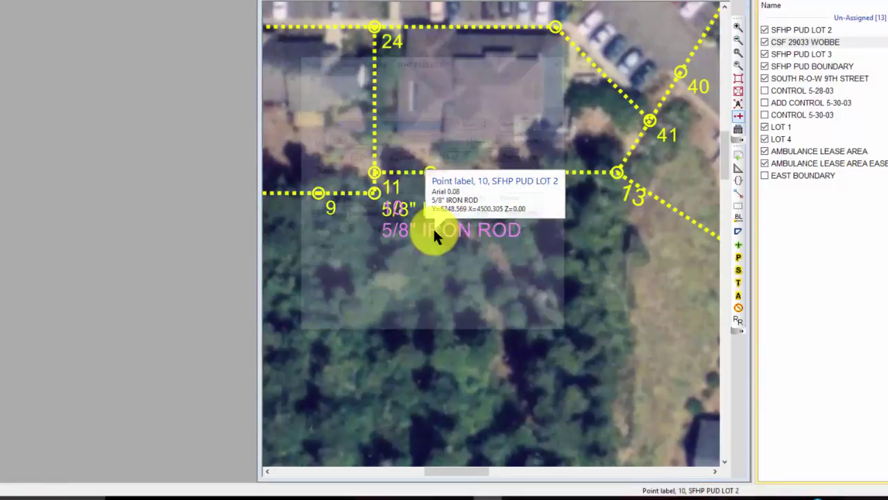
{"action": "left_click_drag", "start_coordinate": [466, 55], "coordinate": [215, 113]}
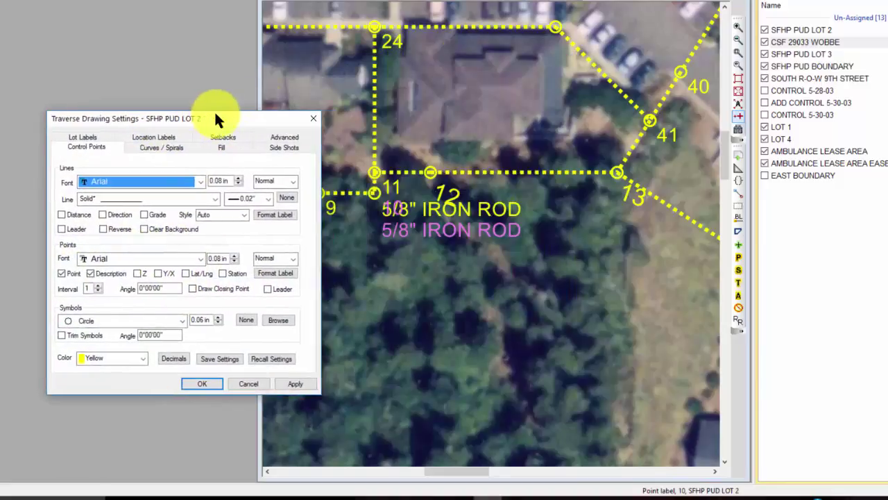
{"action": "left_click", "coordinate": [268, 287]}
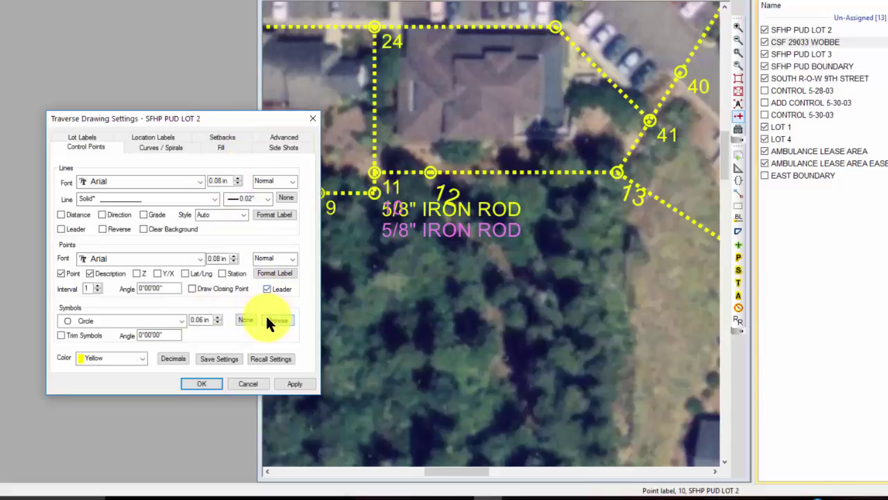
Set the point label angle to -20° and accept the traverse drawing settings
{"action": "left_click", "coordinate": [158, 288]}
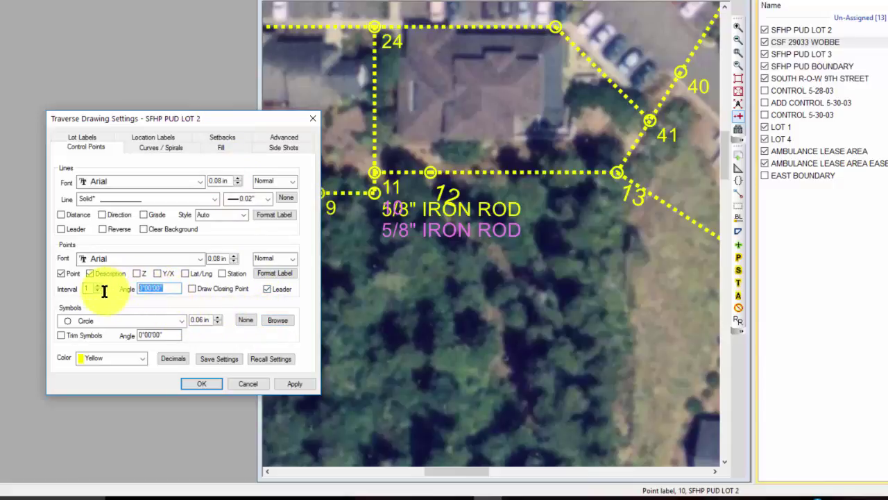
{"action": "type", "text": "-20"}
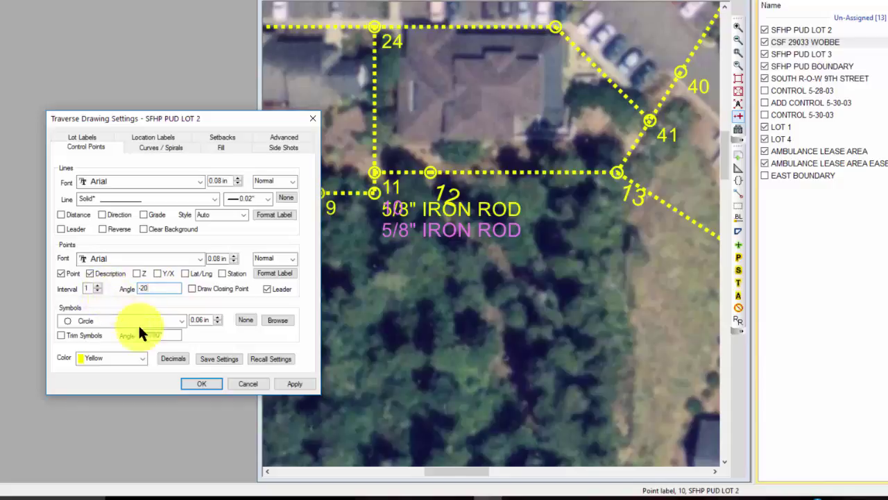
{"action": "left_click", "coordinate": [210, 379]}
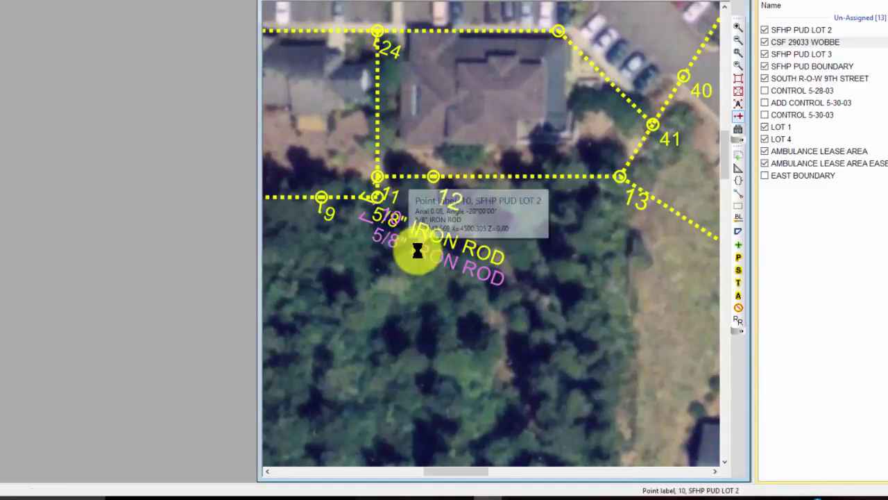
Move the labels of points 10 and 11 down and apart so their leaders and iron rod descriptions no longer overlap
{"action": "left_click_drag", "start_coordinate": [416, 254], "coordinate": [412, 277]}
{"action": "left_click_drag", "start_coordinate": [421, 229], "coordinate": [469, 244]}
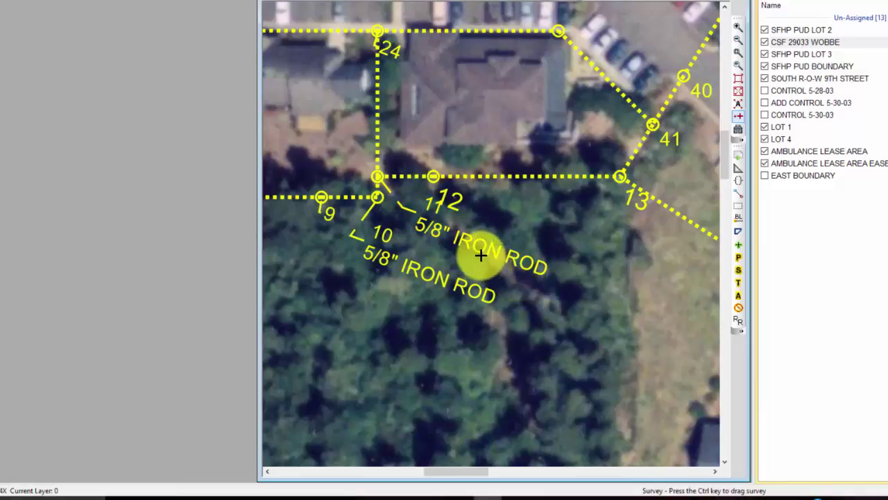
{"action": "middle_click_drag", "start_coordinate": [479, 251], "coordinate": [484, 264]}
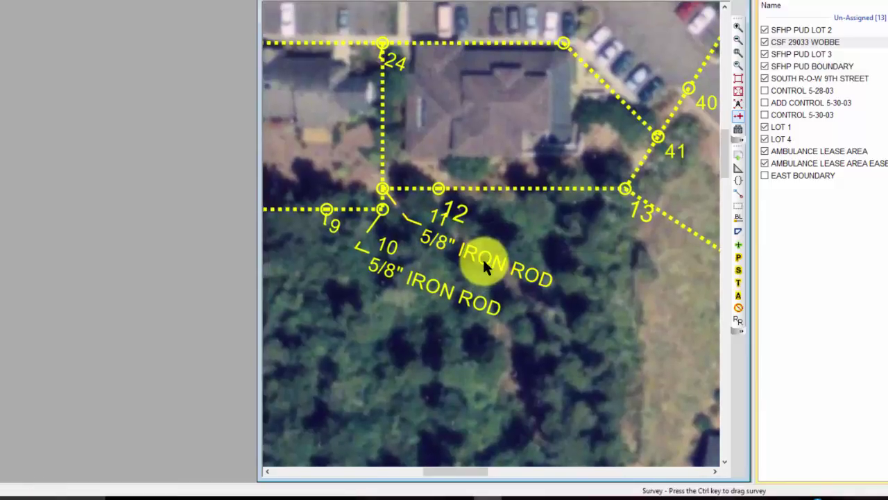
{"action": "left_click_drag", "start_coordinate": [479, 253], "coordinate": [479, 268]}
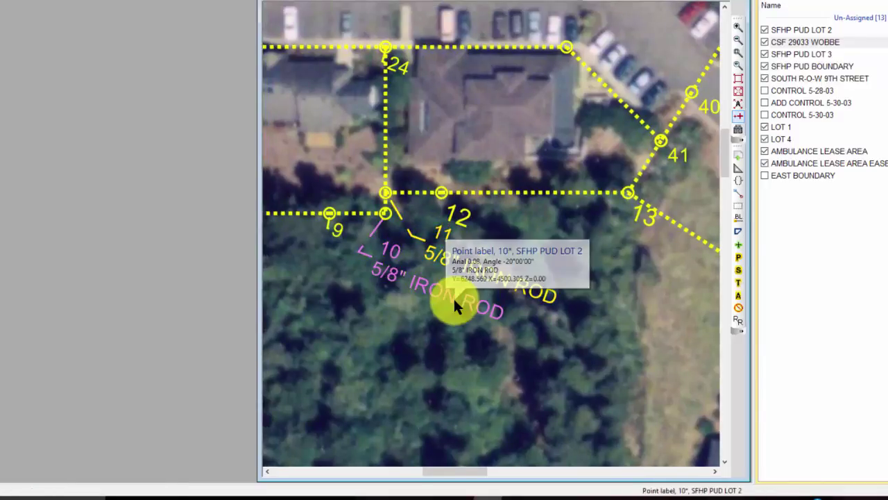
{"action": "left_click_drag", "start_coordinate": [454, 297], "coordinate": [450, 315]}
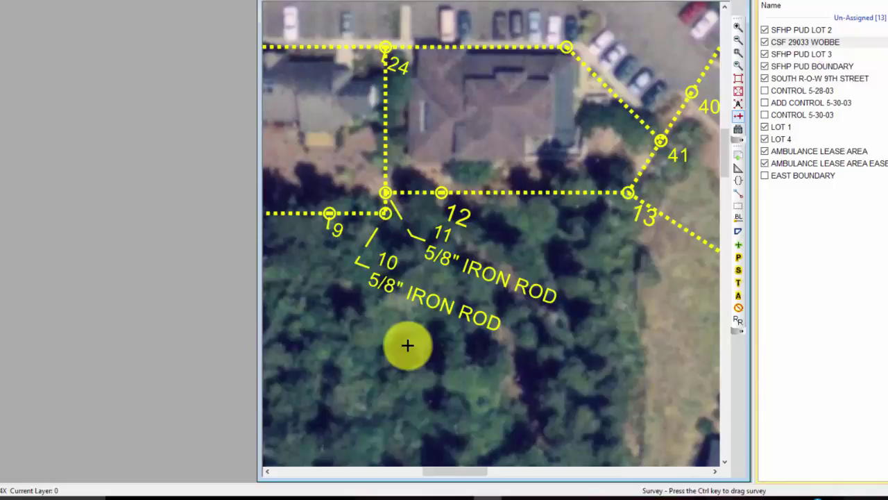
Turn off the predefined point labels layer in the drawing's layer settings, keeping the map in view
{"action": "scroll", "coordinate": [407, 345], "scroll_direction": "down", "scroll_amount": 2}
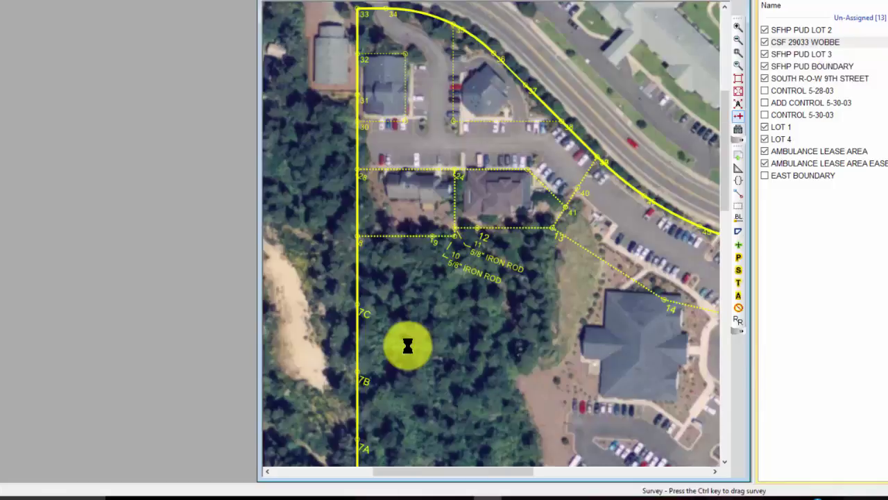
{"action": "middle_click_drag", "start_coordinate": [450, 372], "coordinate": [389, 347]}
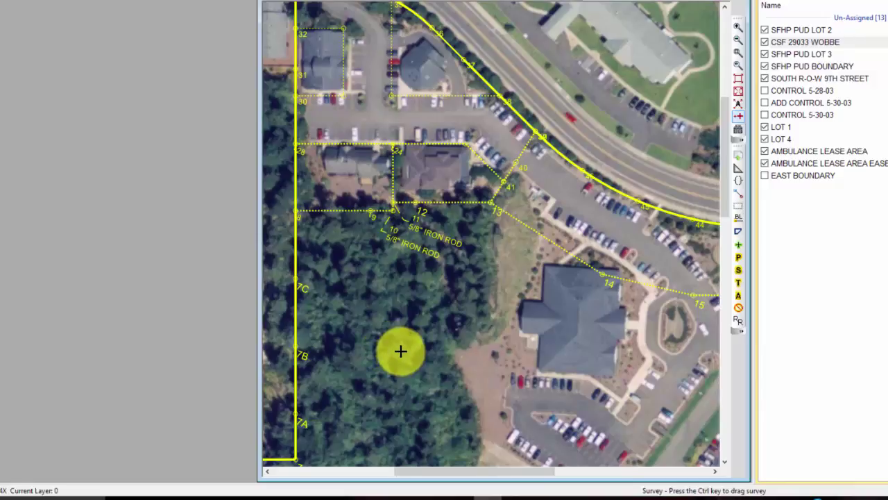
{"action": "scroll", "coordinate": [504, 213], "scroll_direction": "up", "scroll_amount": 1}
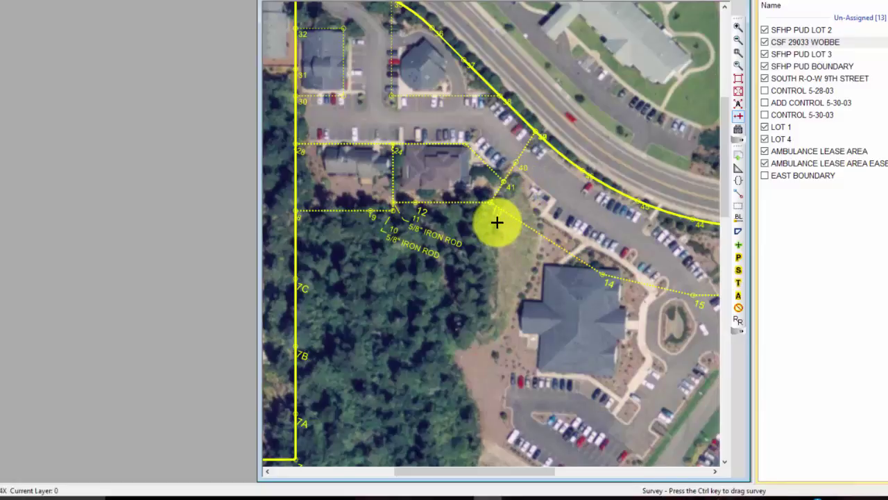
{"action": "right_click", "coordinate": [422, 284]}
{"action": "left_click", "coordinate": [453, 19]}
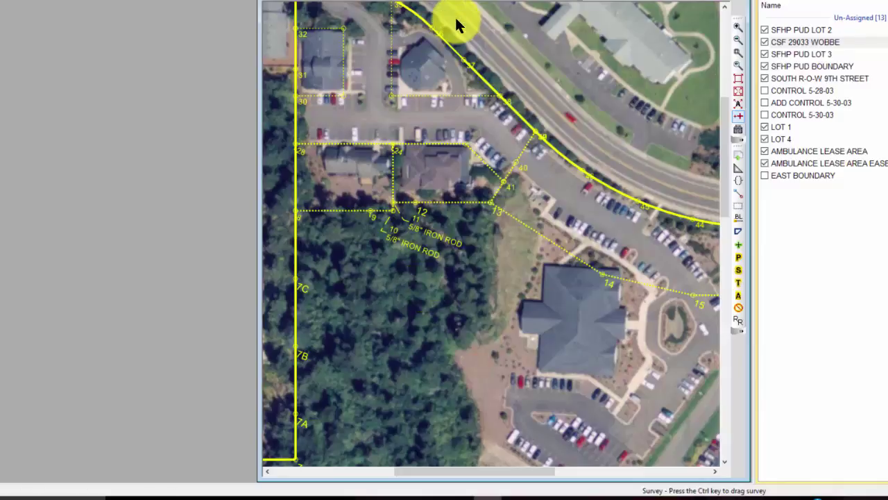
{"action": "left_click", "coordinate": [262, 158]}
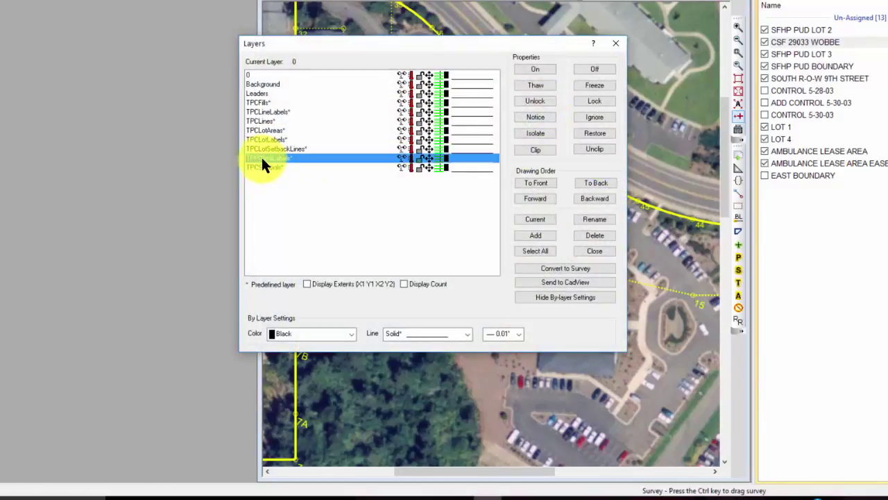
{"action": "left_click_drag", "start_coordinate": [531, 43], "coordinate": [263, 97]}
{"action": "left_click", "coordinate": [327, 120]}
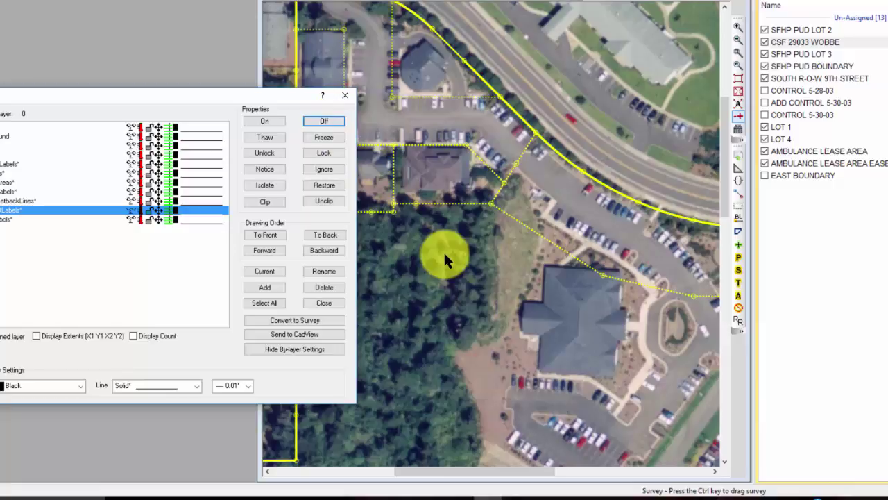
Toggle the point labels layer on, off and on again, and close the layer settings
{"action": "left_click", "coordinate": [280, 121]}
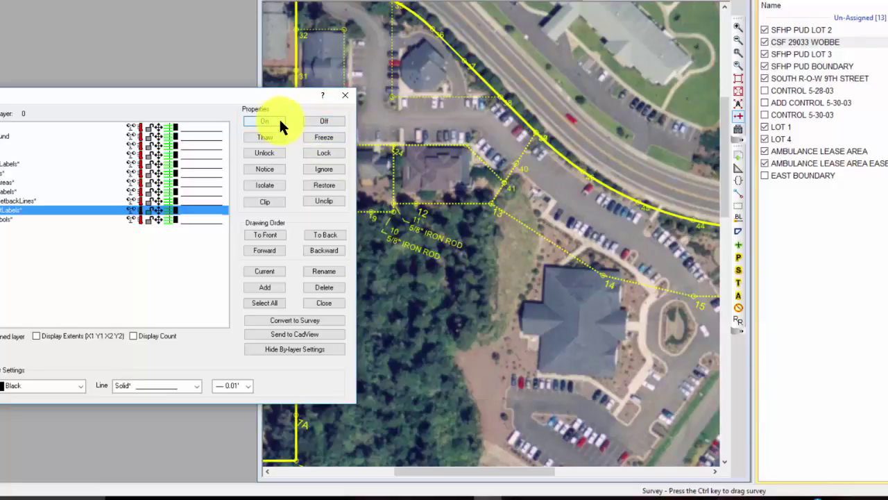
{"action": "left_click", "coordinate": [322, 122]}
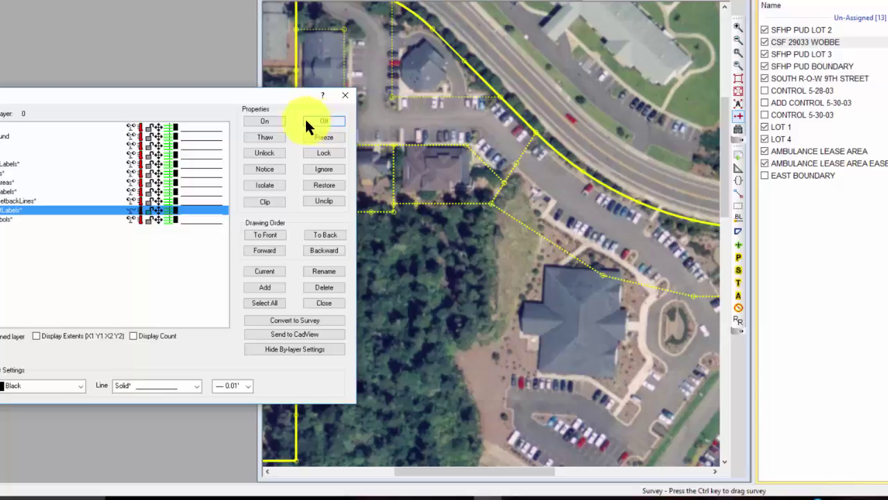
{"action": "left_click", "coordinate": [265, 118]}
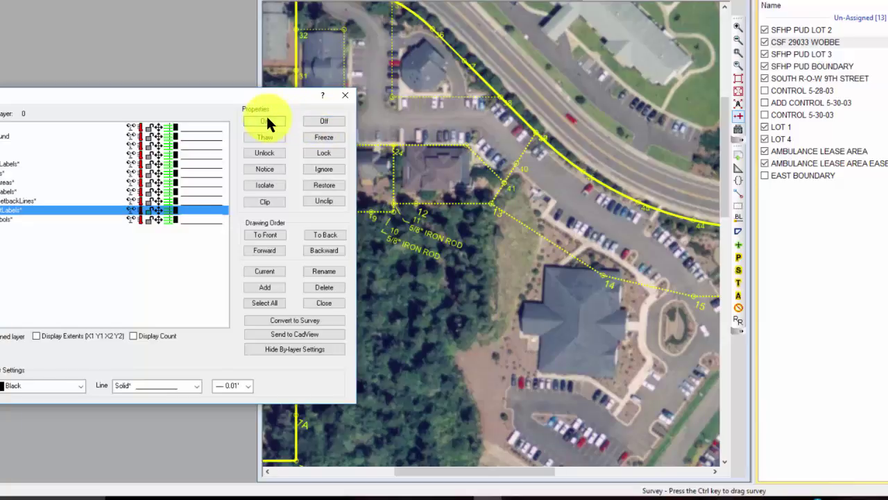
{"action": "left_click", "coordinate": [344, 95]}
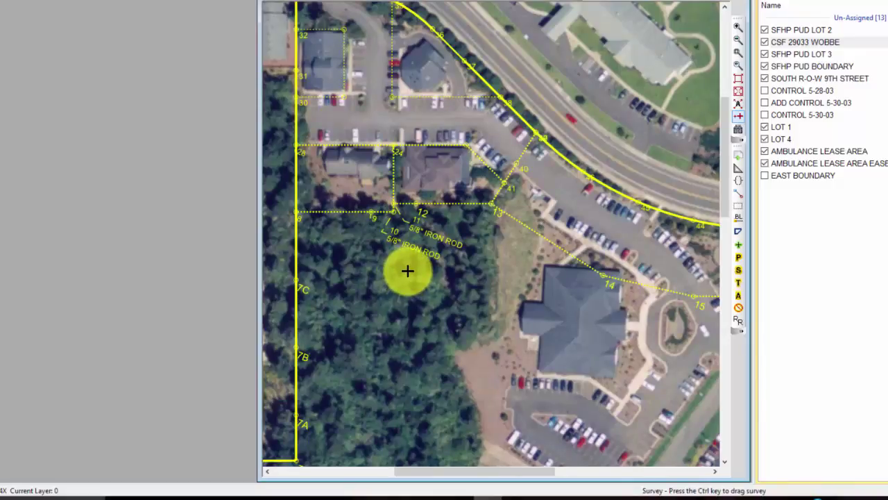
Review the point label content, angle and leader options in SFHP PUD LOT 2's drawing settings, opened from point 10's label
{"action": "mouse_move", "coordinate": [411, 248]}
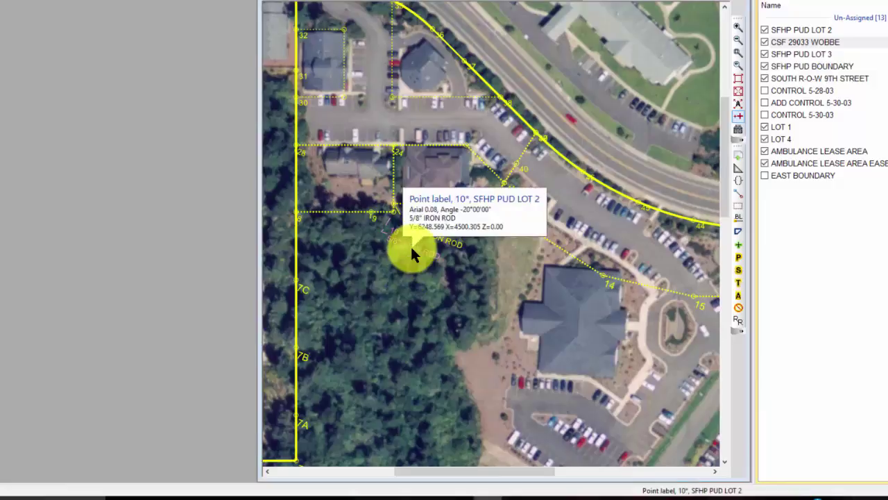
{"action": "double_click", "coordinate": [412, 251]}
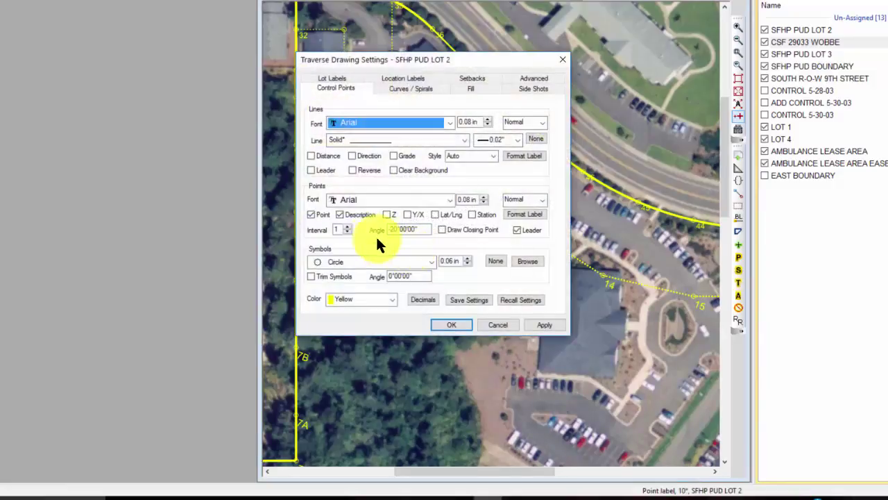
{"action": "left_click", "coordinate": [440, 324]}
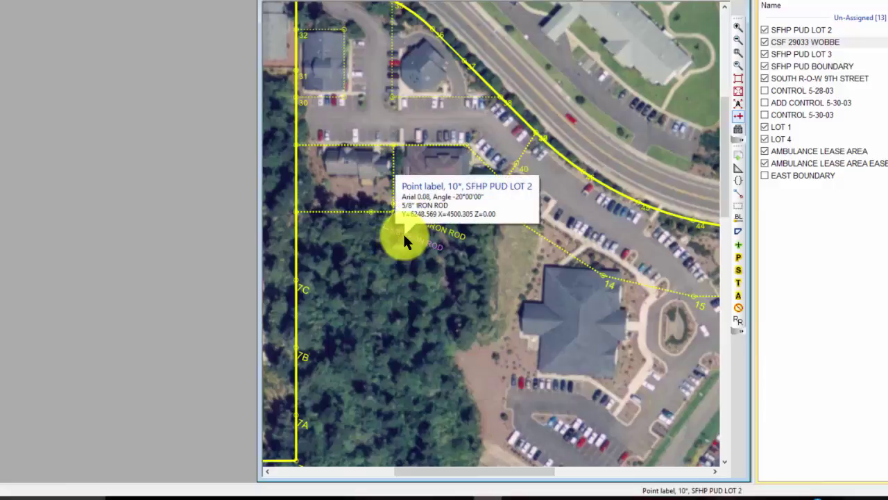
{"action": "double_click", "coordinate": [405, 241]}
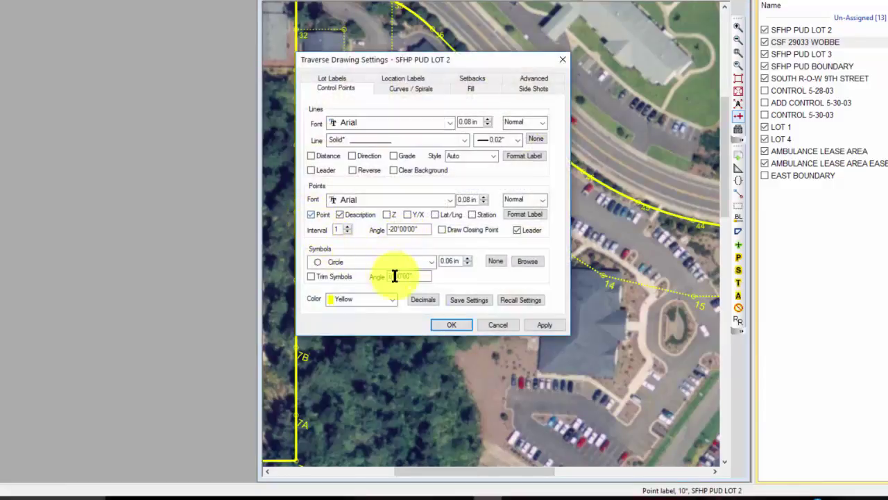
{"action": "left_click", "coordinate": [446, 325]}
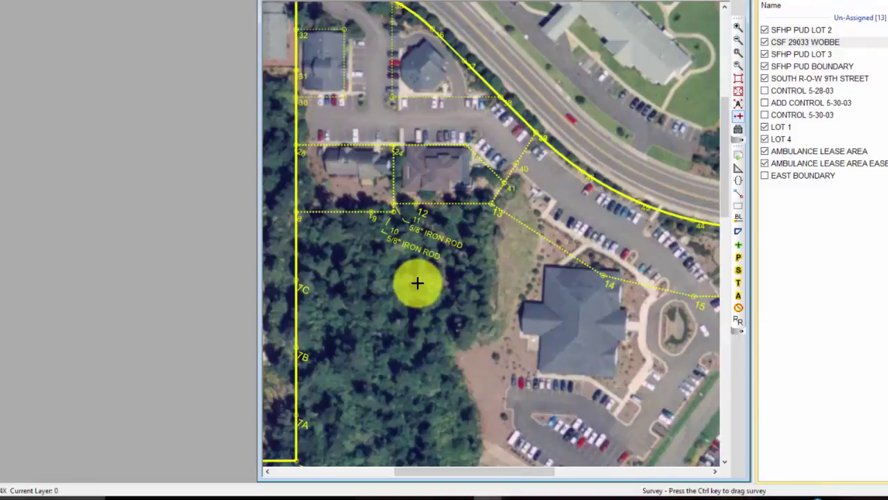